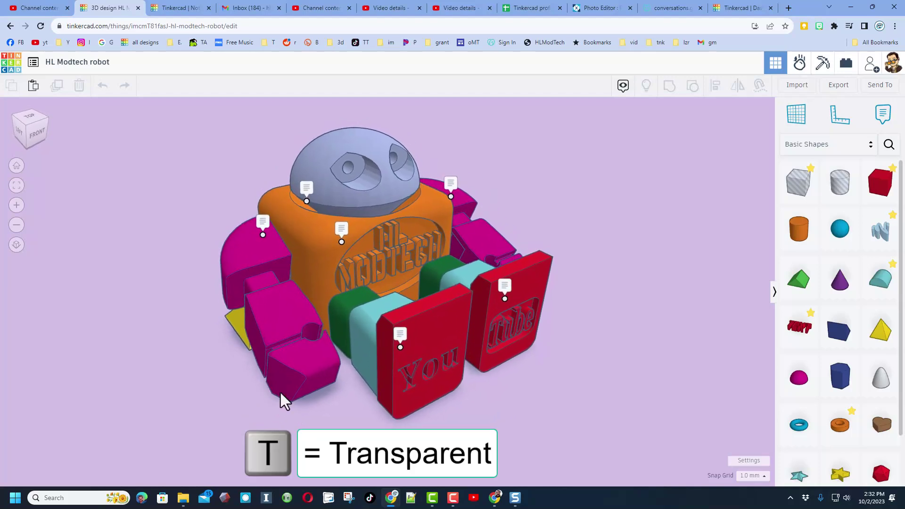
- Make the magenta left leg transparent and view it from the left to see the joint
left_click(289, 362)
key("t")
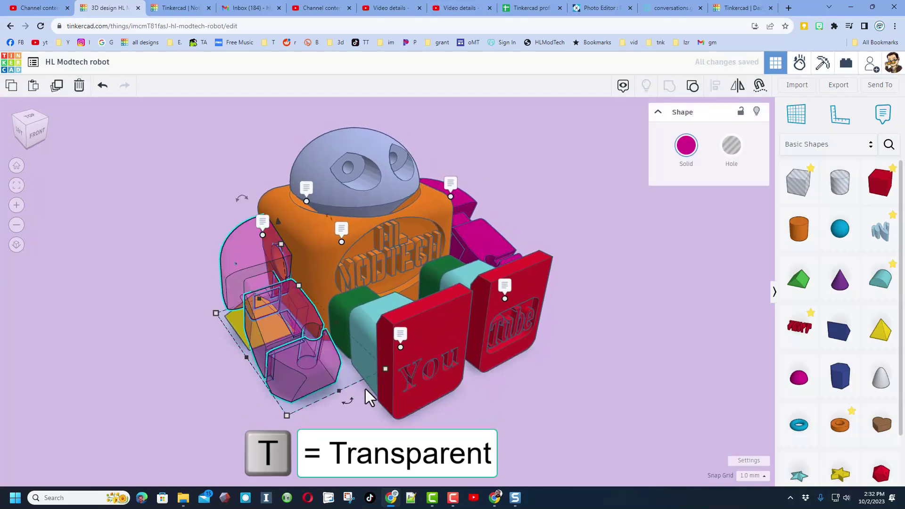
right_click_drag(213, 373, 295, 349)
right_click_drag(236, 351, 255, 310)
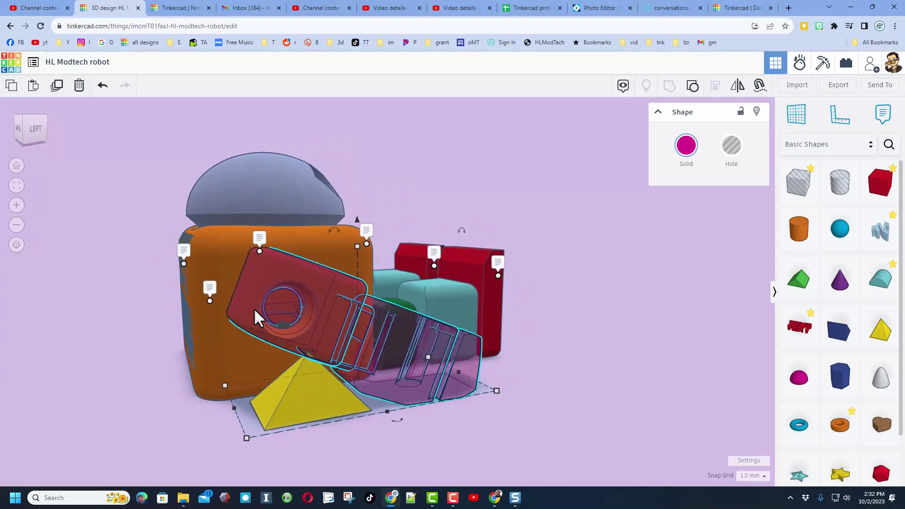
- Inspect the orange body and the cyan box inside it from the back of the robot
left_click(206, 367)
right_click_drag(209, 367, 444, 336)
left_click(377, 379)
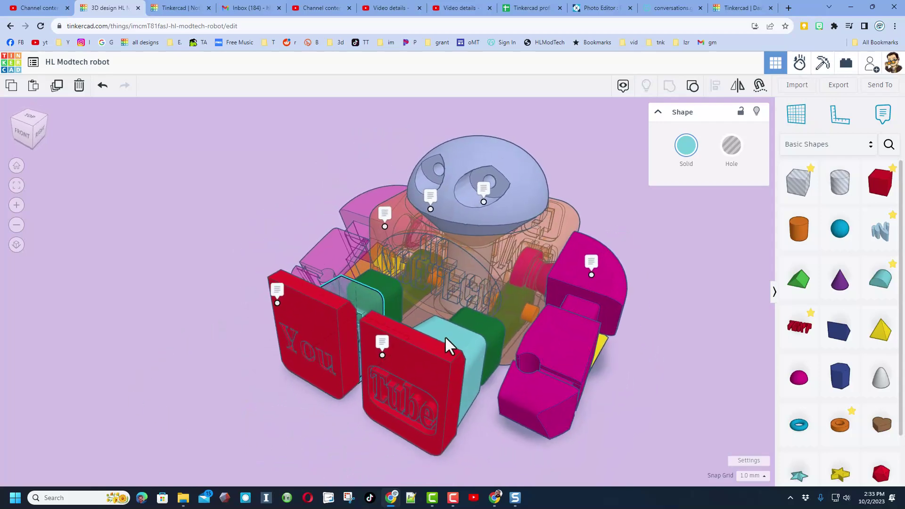
left_click(515, 267)
right_click_drag(514, 267, 589, 281)
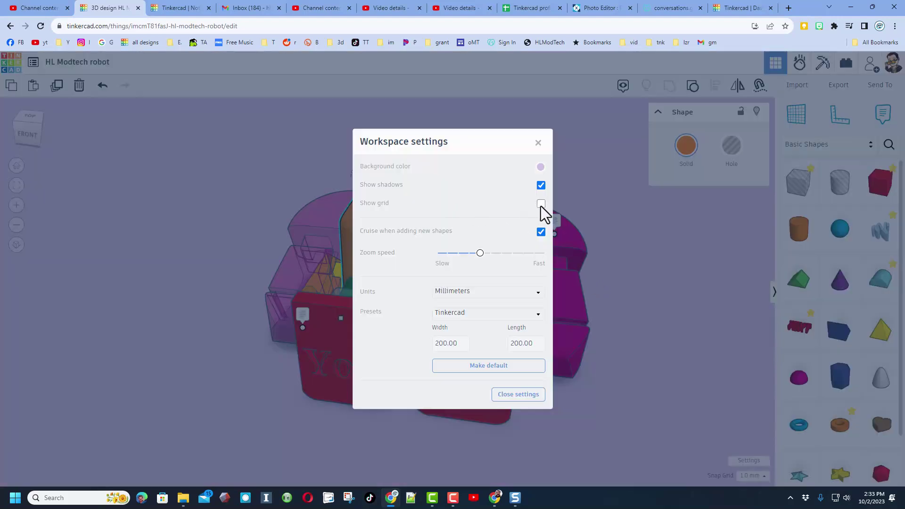
- Set a white workspace background, then view the robot from the left, front-left and front-right
left_click(541, 168)
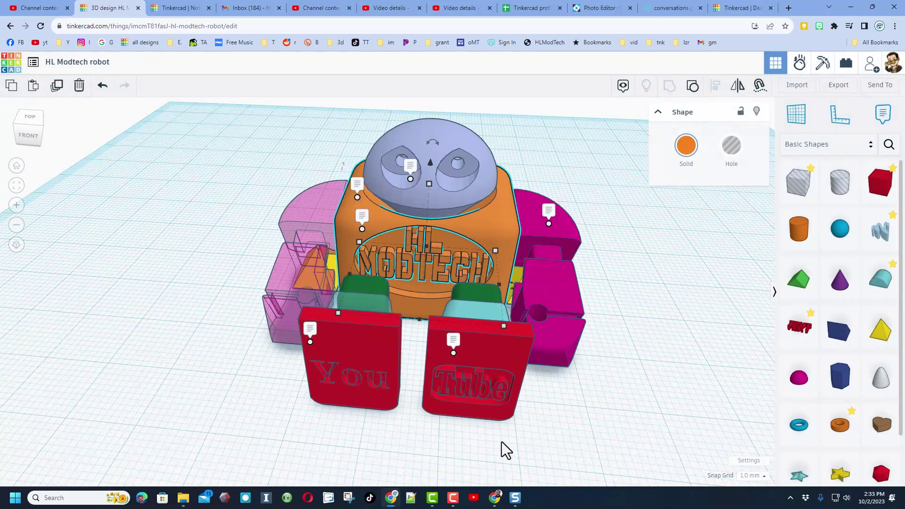
right_click_drag(378, 429, 597, 420)
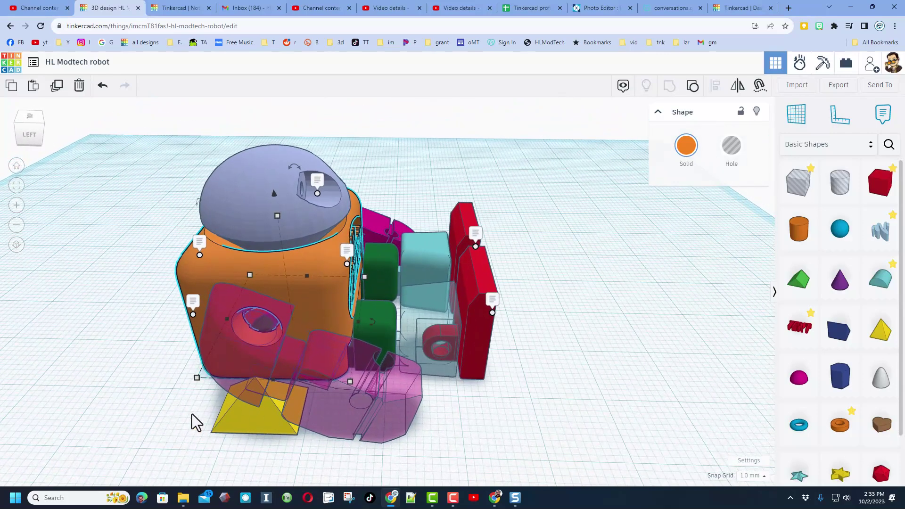
right_click_drag(446, 433, 313, 425)
right_click_drag(616, 364, 484, 330)
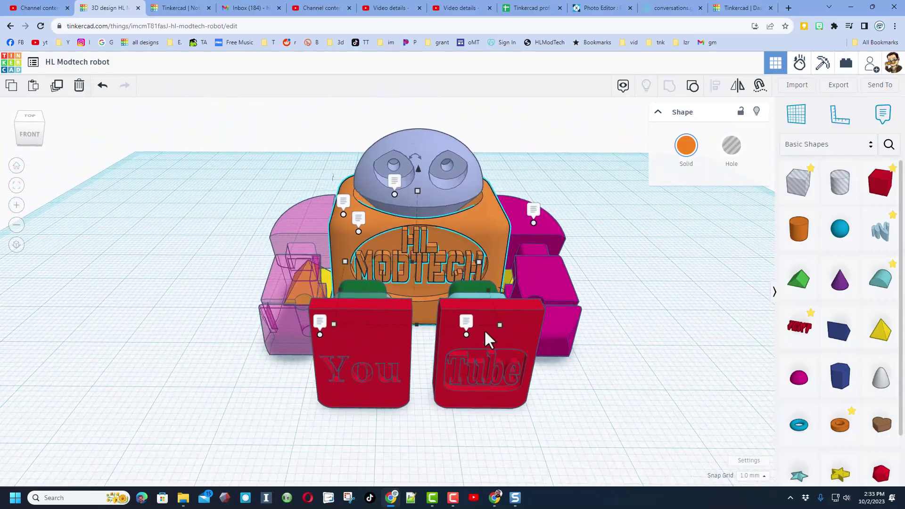
- Read the notes on editable text, ungrouping and hiding parts, then unhide the Tube text
left_click(466, 333)
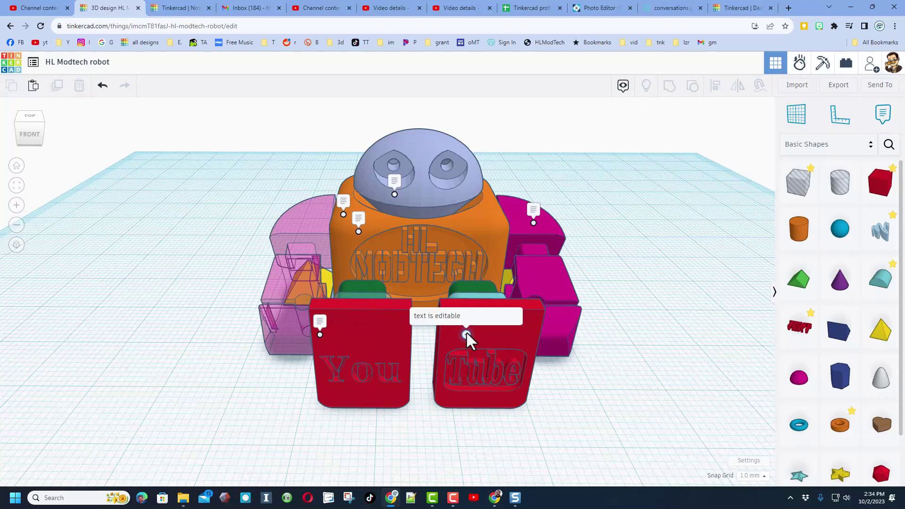
left_click(456, 362)
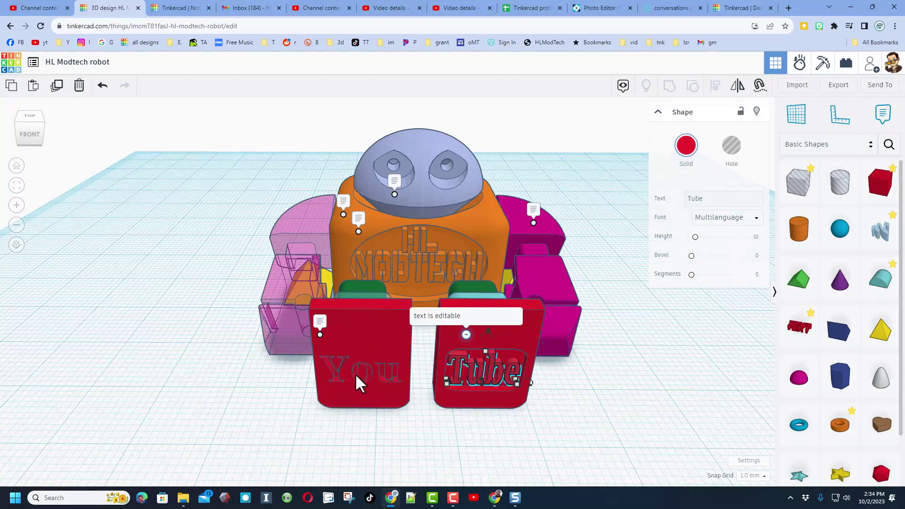
left_click(319, 321)
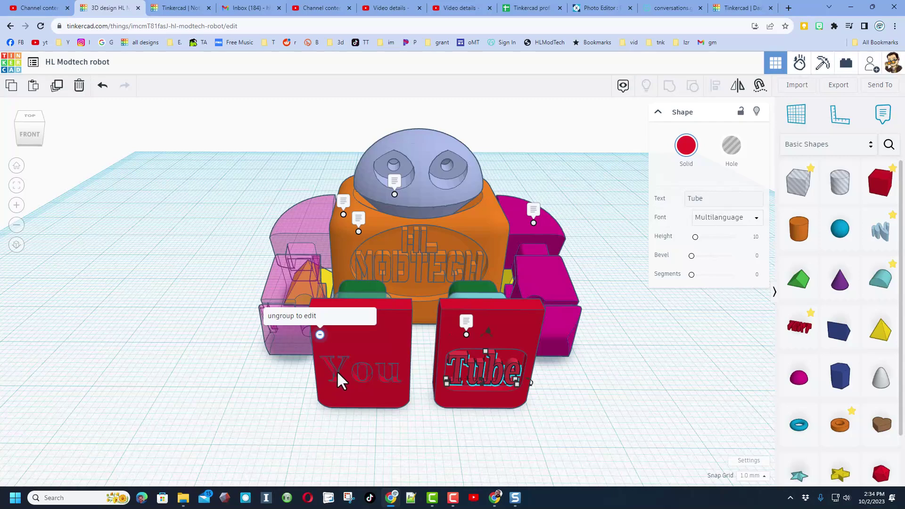
left_click(535, 217)
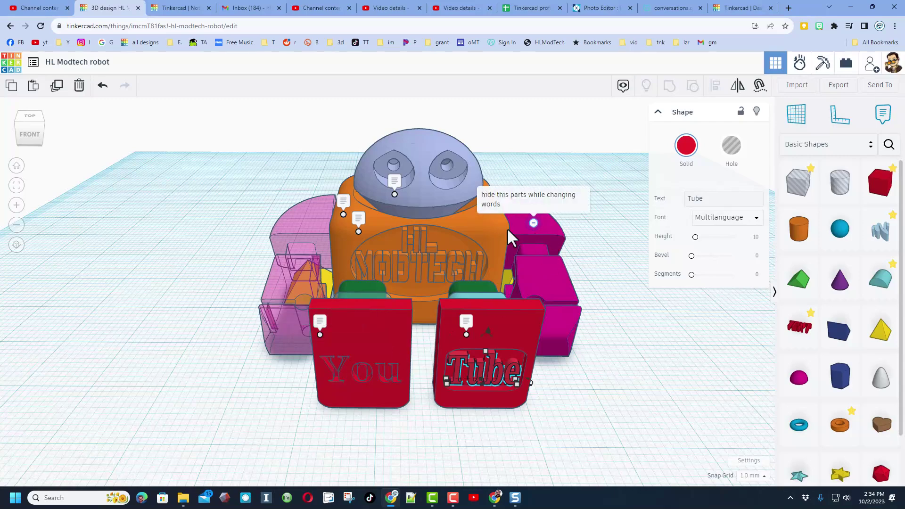
right_click_drag(628, 281, 528, 261)
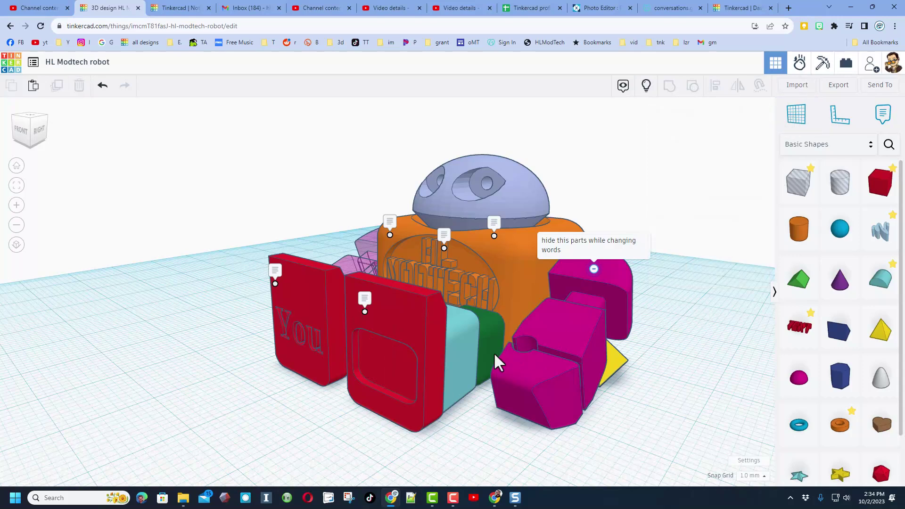
left_click(648, 85)
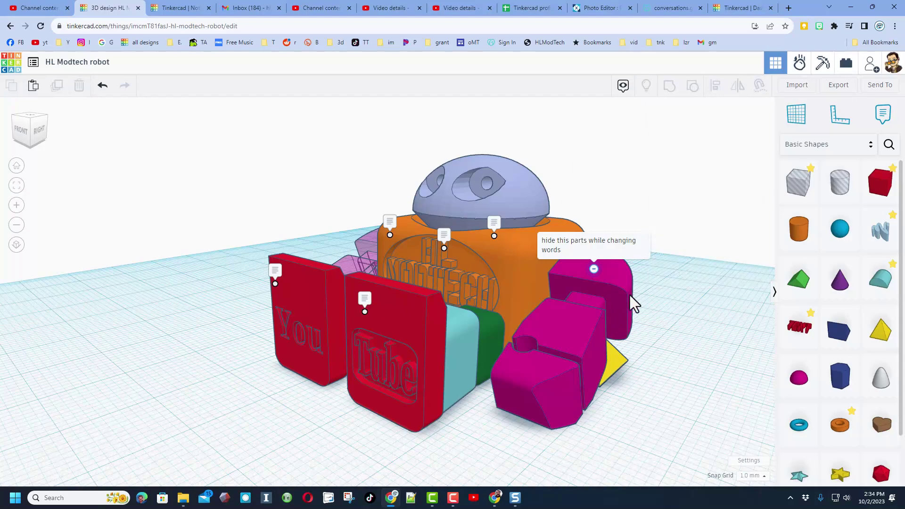
- From the back, read the notes on making the text a hole and using transparency
right_click_drag(629, 295, 318, 293)
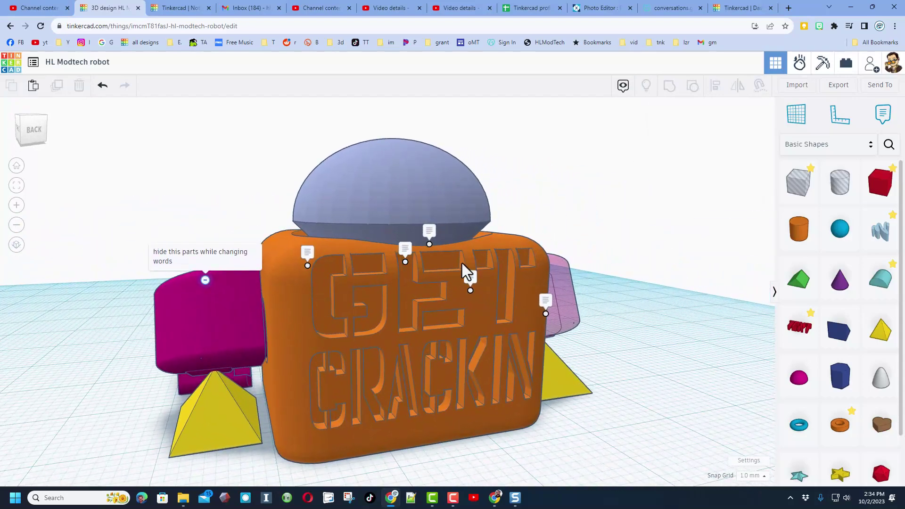
left_click(470, 289)
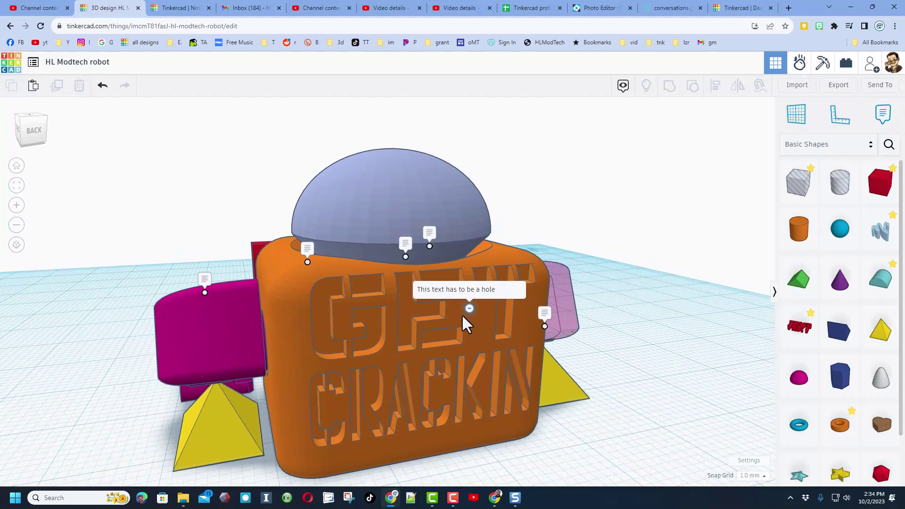
left_click(539, 314)
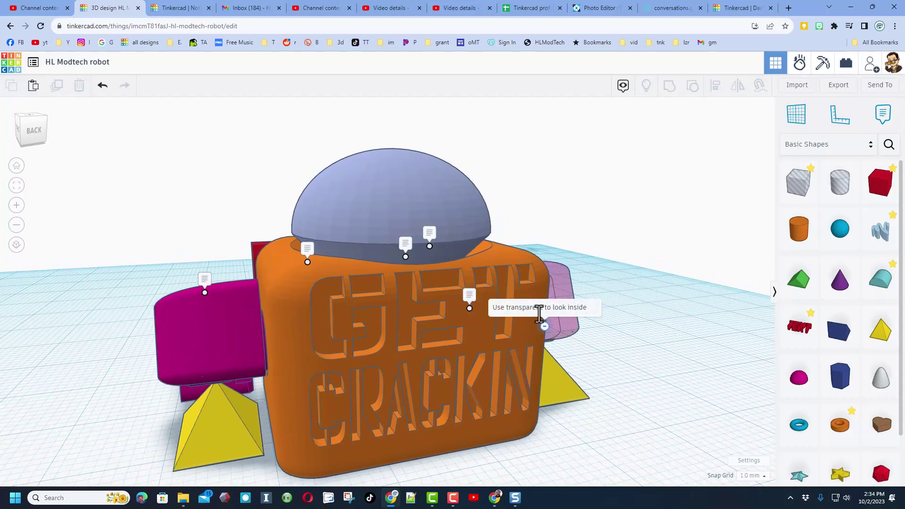
left_click(546, 329)
- Orbit the robot around until it is seen straight on from the front
right_click_drag(547, 330, 406, 301)
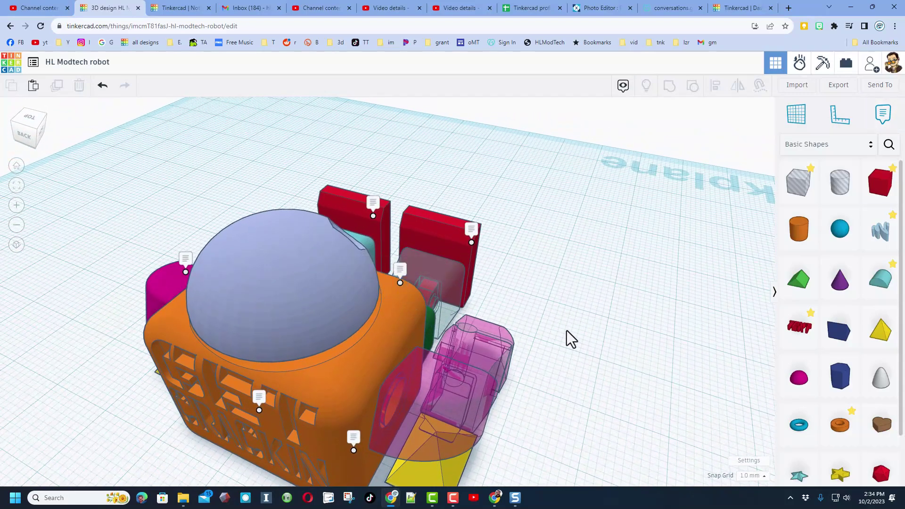
right_click_drag(566, 330, 340, 205)
right_click_drag(318, 370, 336, 226)
right_click_drag(396, 333, 415, 365)
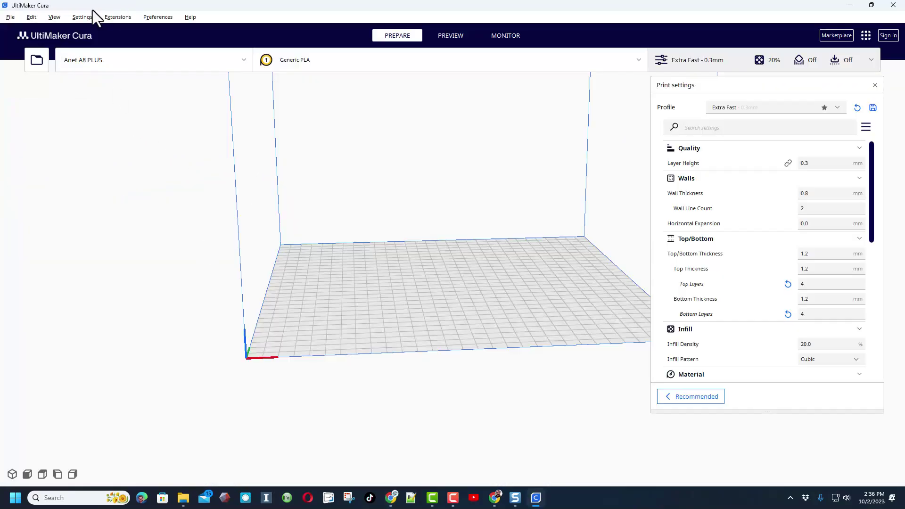
- Switch the selected printer to the Magician X2
left_click(107, 62)
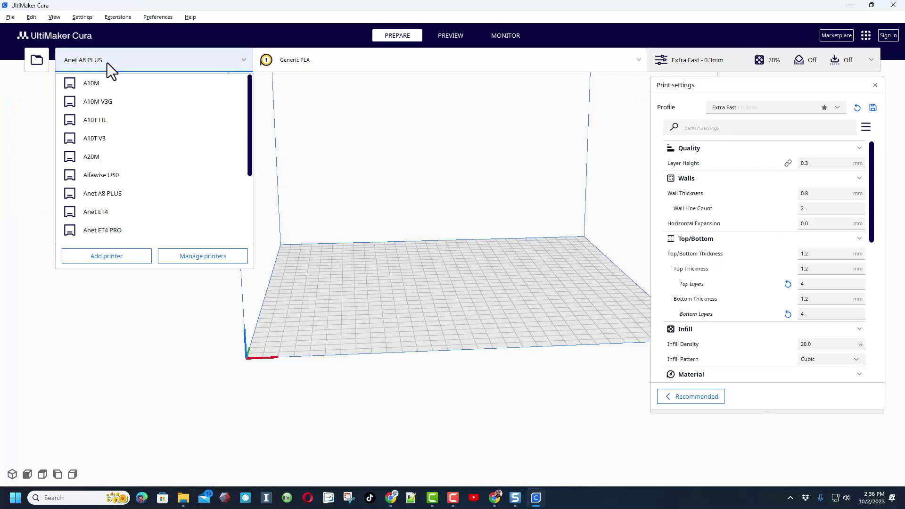
scroll(150, 165, "down", 3)
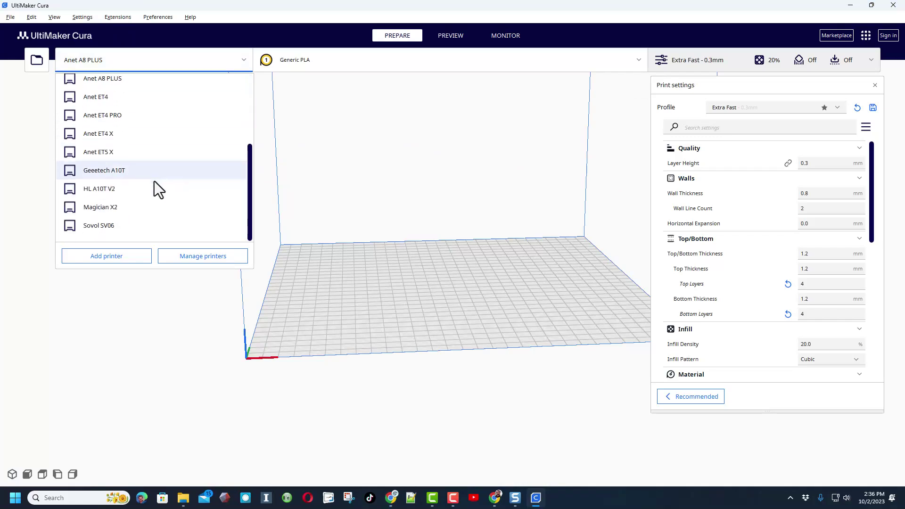
left_click(116, 215)
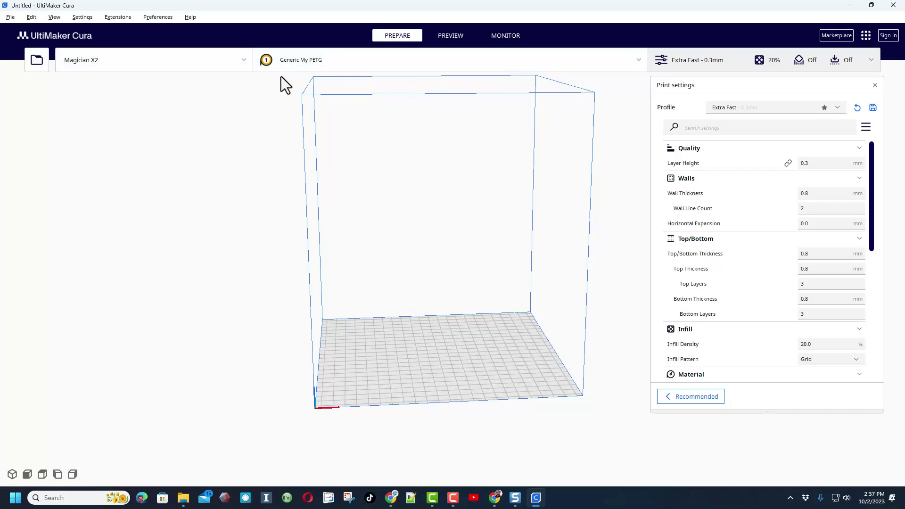
- Load 'my HL Modtech robot.stl' onto the build plate
left_click(33, 61)
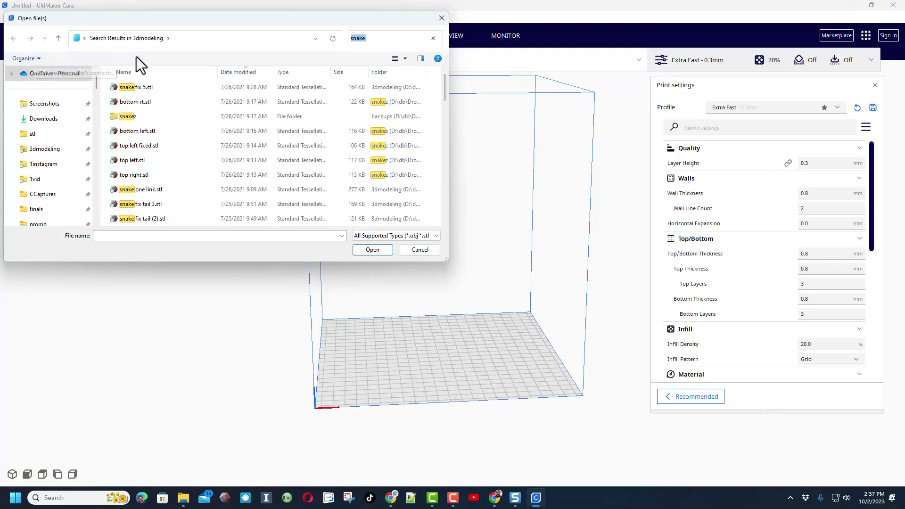
type("robot")
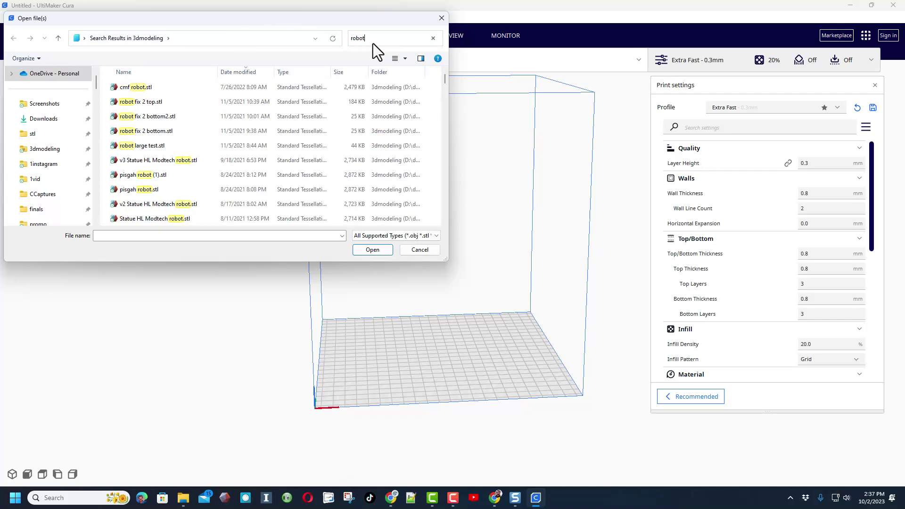
scroll(372, 43, "down", 1)
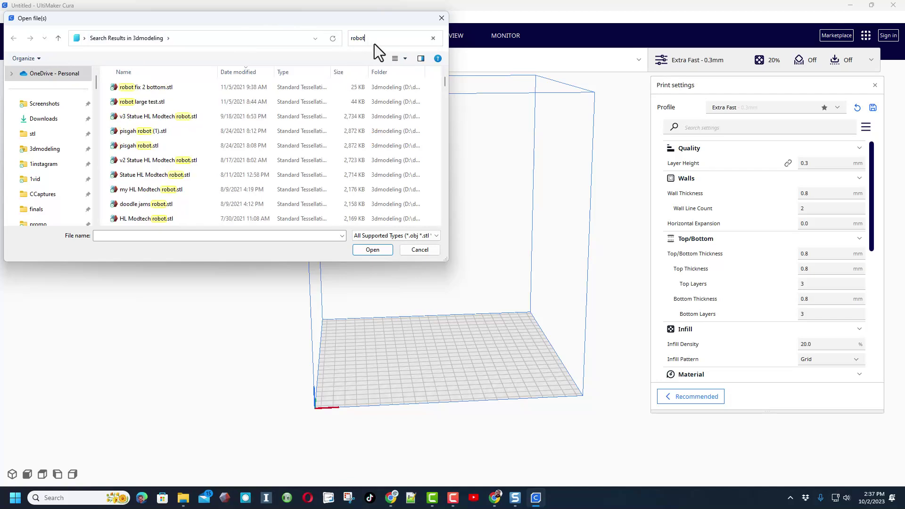
left_click(136, 189)
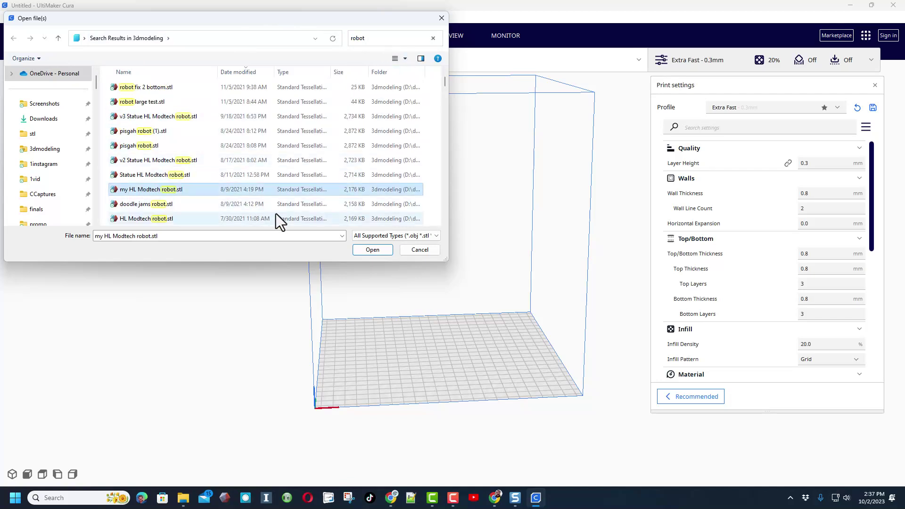
left_click(372, 250)
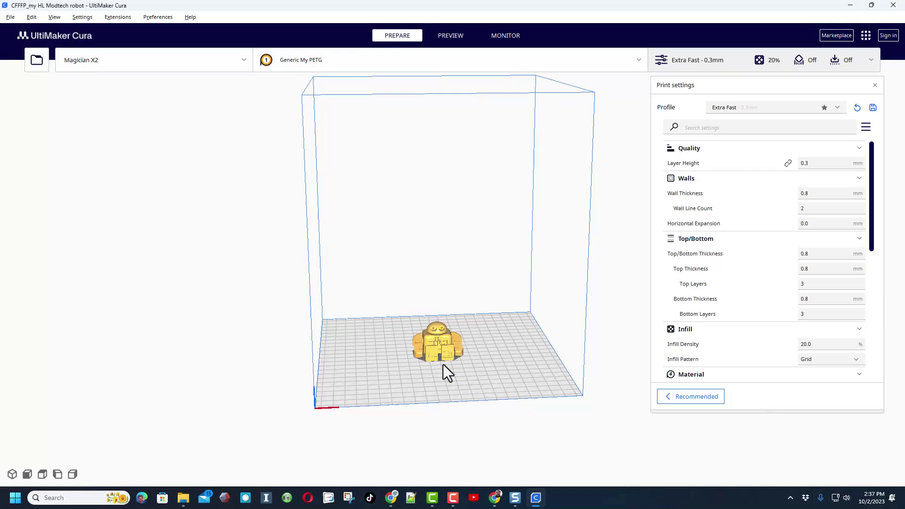
scroll(444, 368, "up", 4)
- Review the Custom PETG settings, with build plate adhesion None, and save to Removable Drive (F:)
right_click_drag(487, 377, 595, 414)
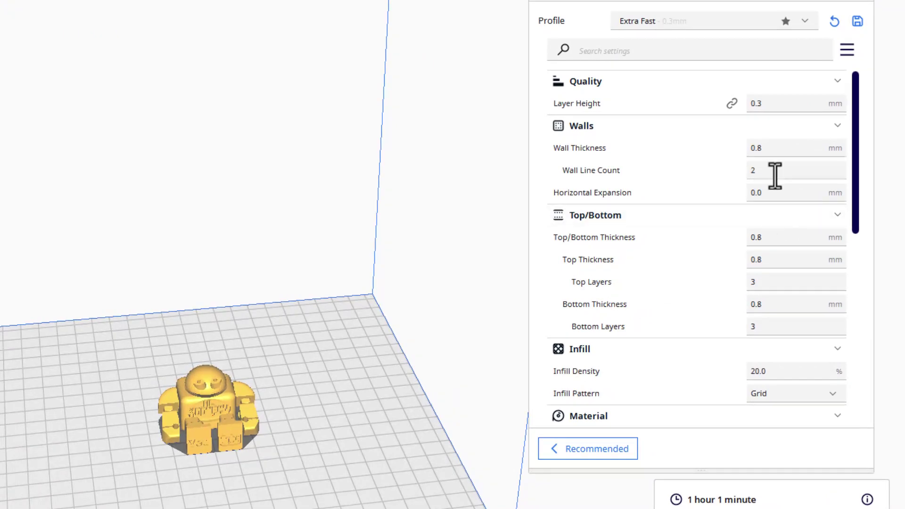
scroll(792, 254, "down", 5)
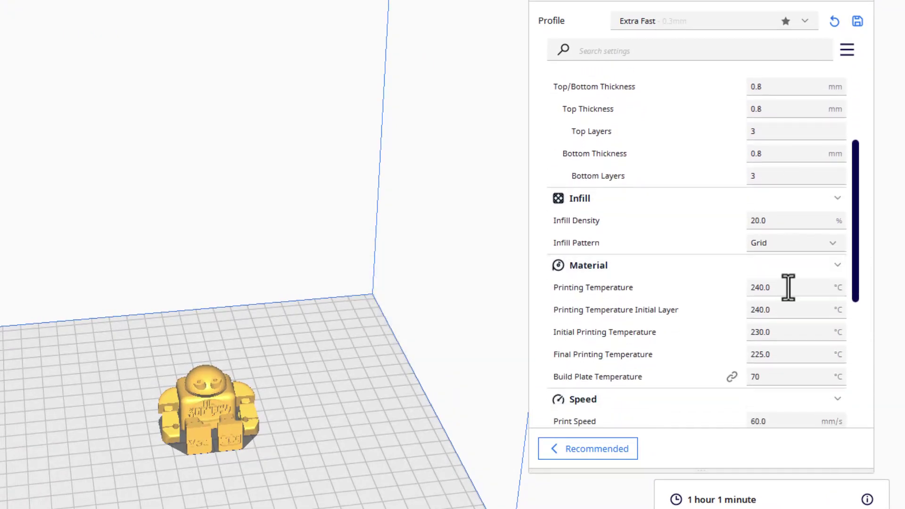
scroll(788, 287, "down", 2)
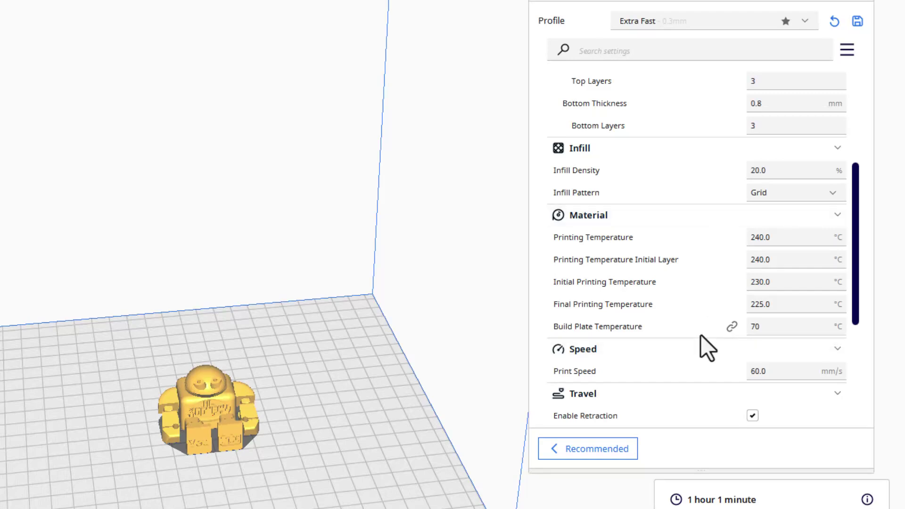
scroll(716, 349, "down", 1)
scroll(728, 351, "down", 1)
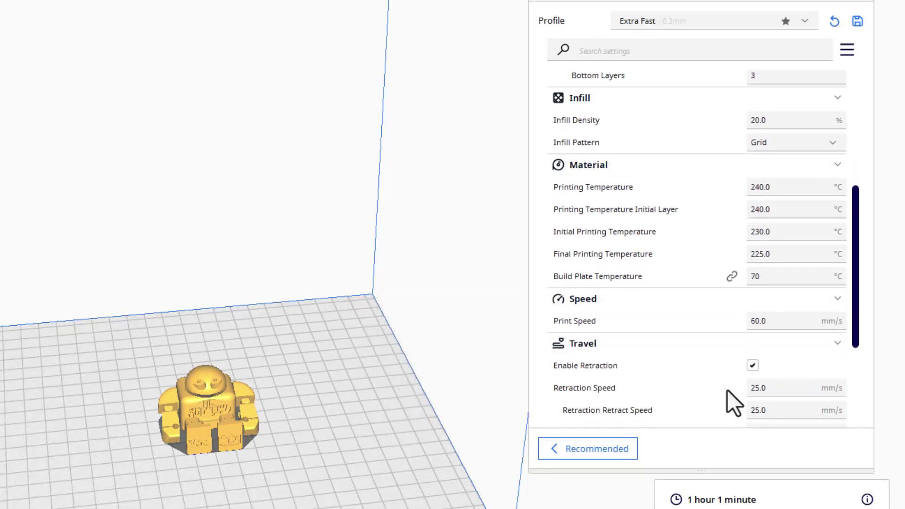
scroll(728, 390, "down", 3)
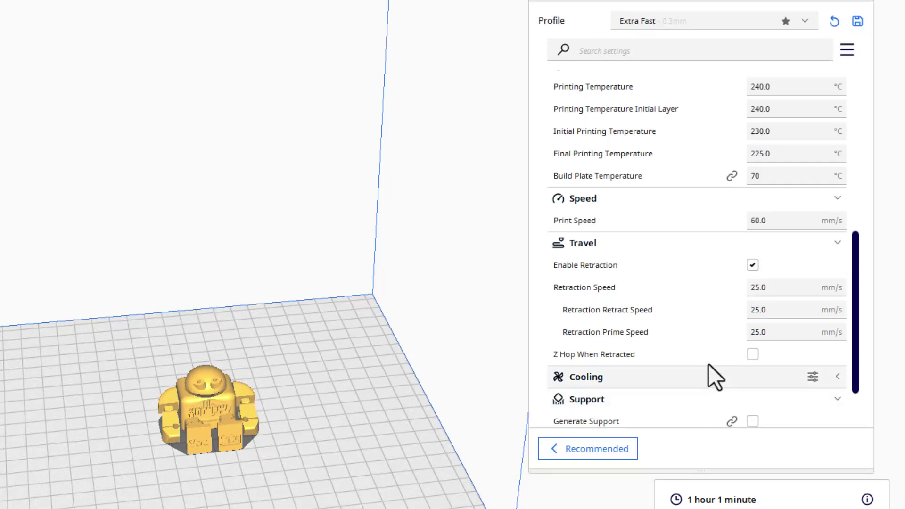
scroll(708, 364, "down", 2)
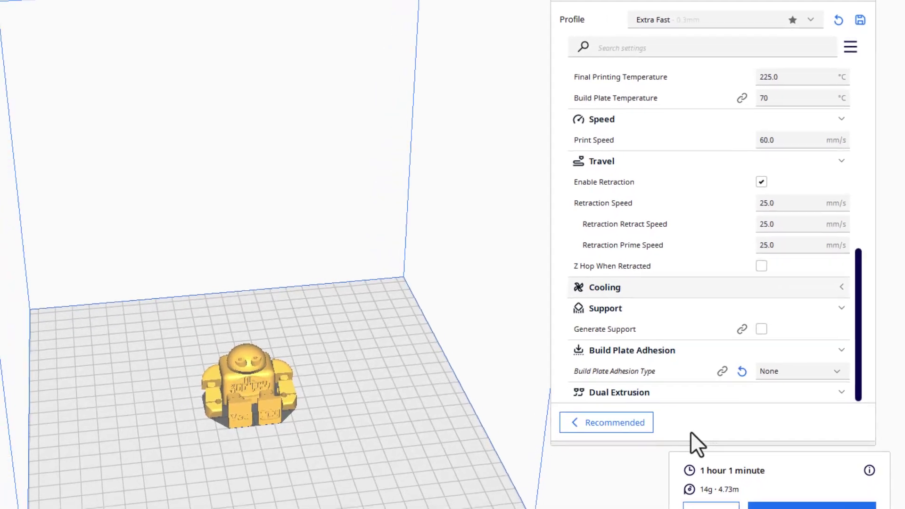
left_click(800, 503)
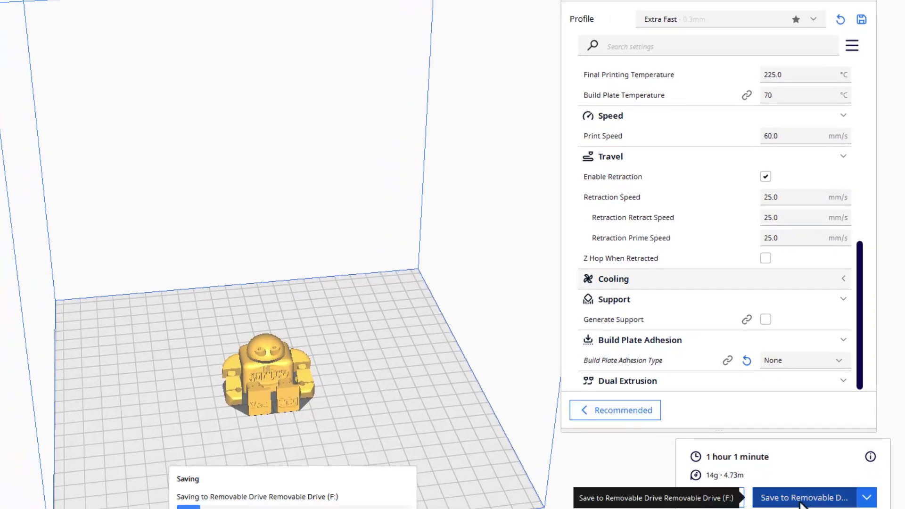